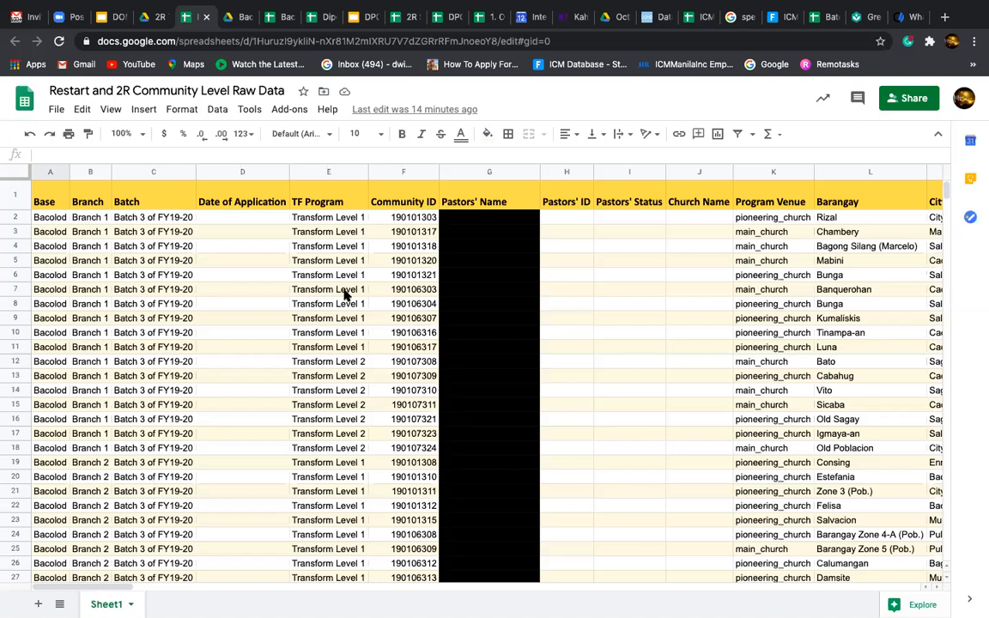
# Look over the raw data columns from Date of Application across to the enrolled participant columns.
pyautogui.moveTo(262, 225); pyautogui.dragTo(257, 406)
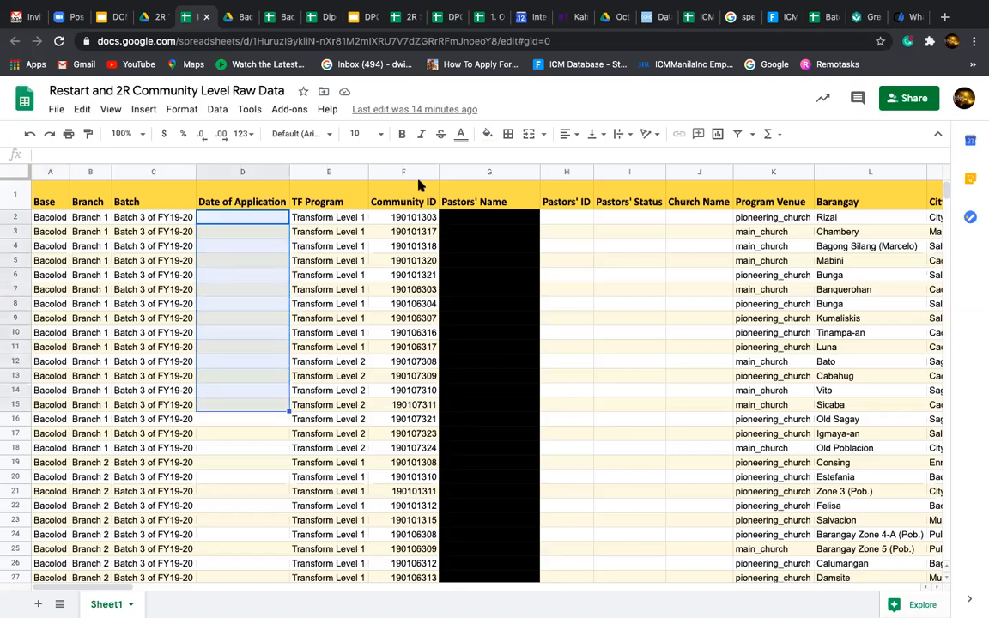
pyautogui.doubleClick(254, 249)
pyautogui.hscroll(10, 618, 346)
pyautogui.hscroll(5, 618, 347)
pyautogui.click(512, 226)
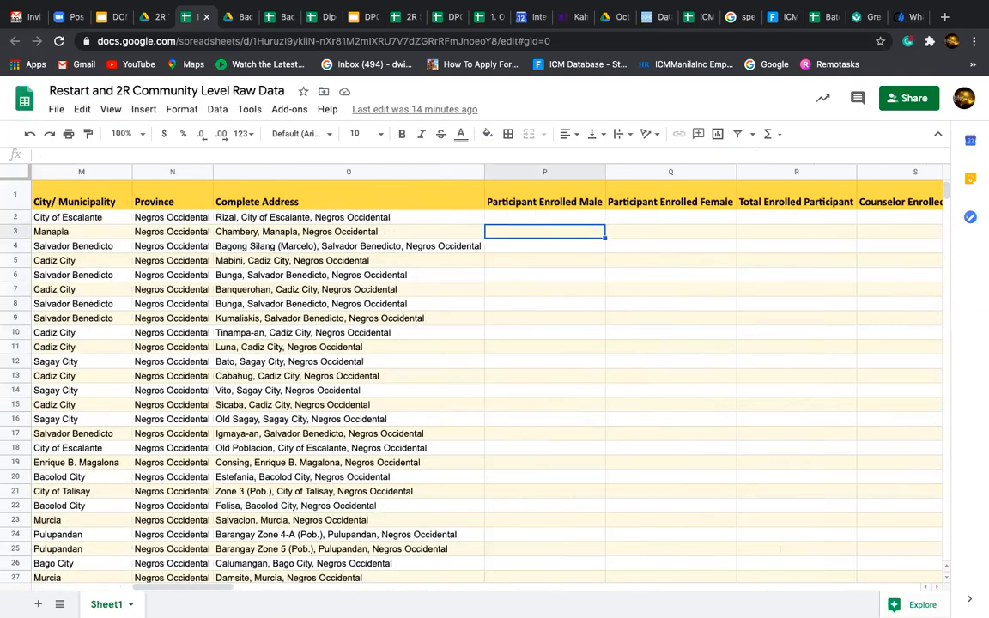
pyautogui.press('Down')
pyautogui.press('Down')
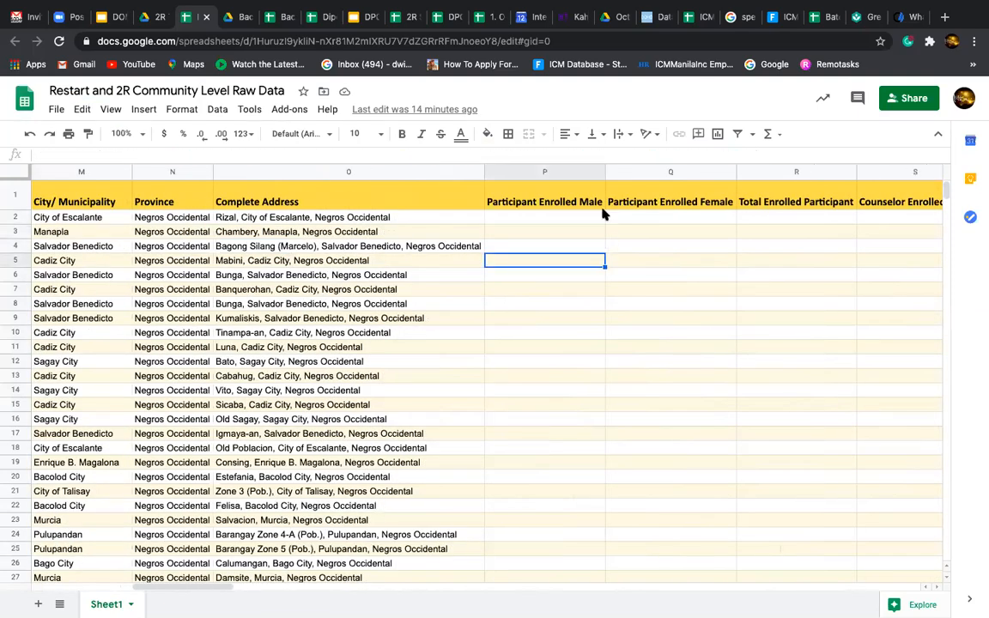
pyautogui.hscroll(-10, 563, 289)
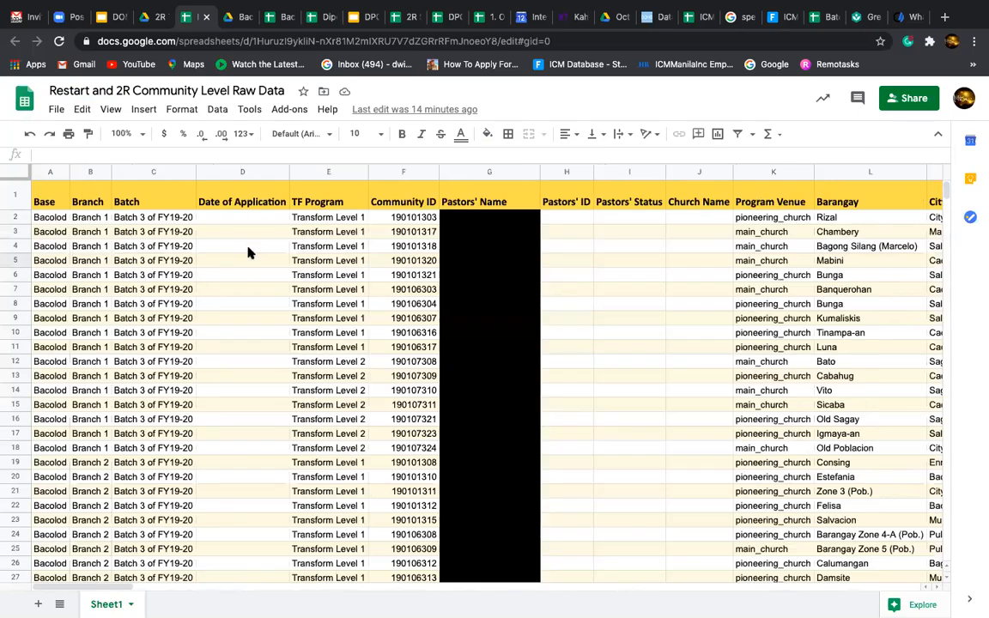
pyautogui.hscroll(10, 260, 243)
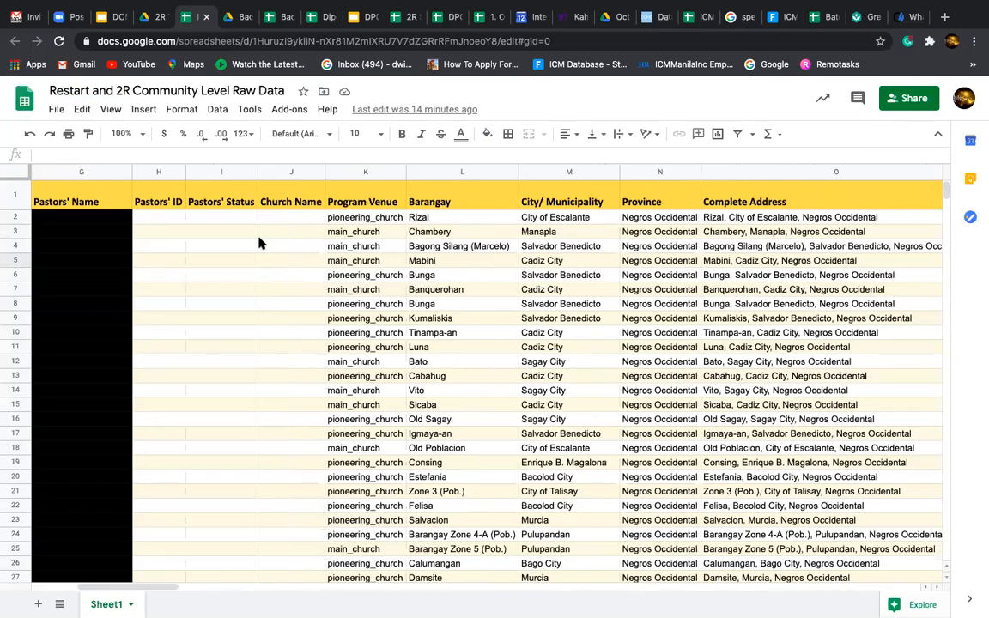
pyautogui.hscroll(-10, 260, 244)
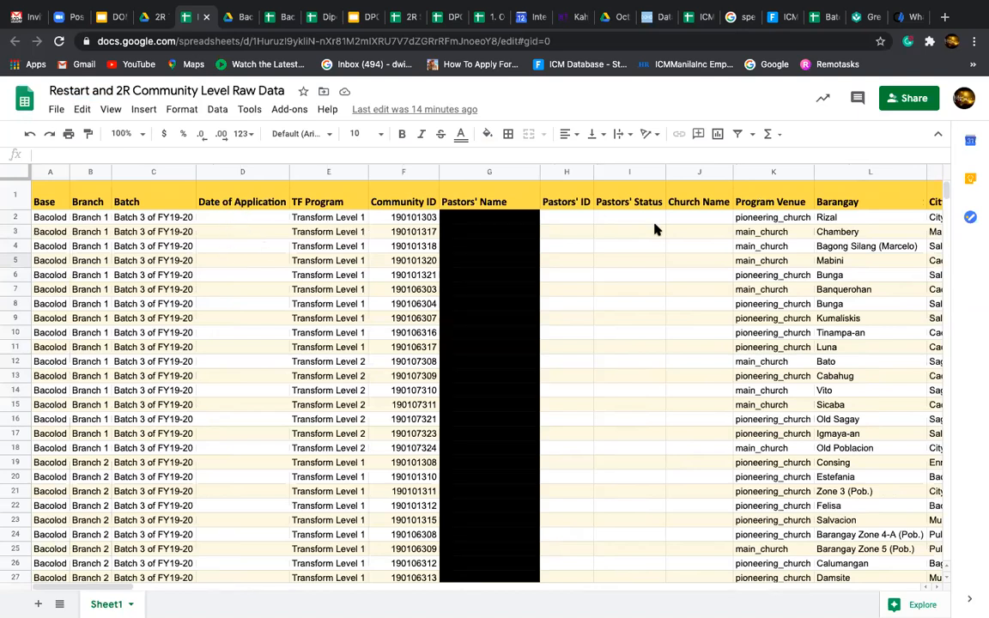
pyautogui.hscroll(3, 678, 261)
pyautogui.hscroll(8, 678, 261)
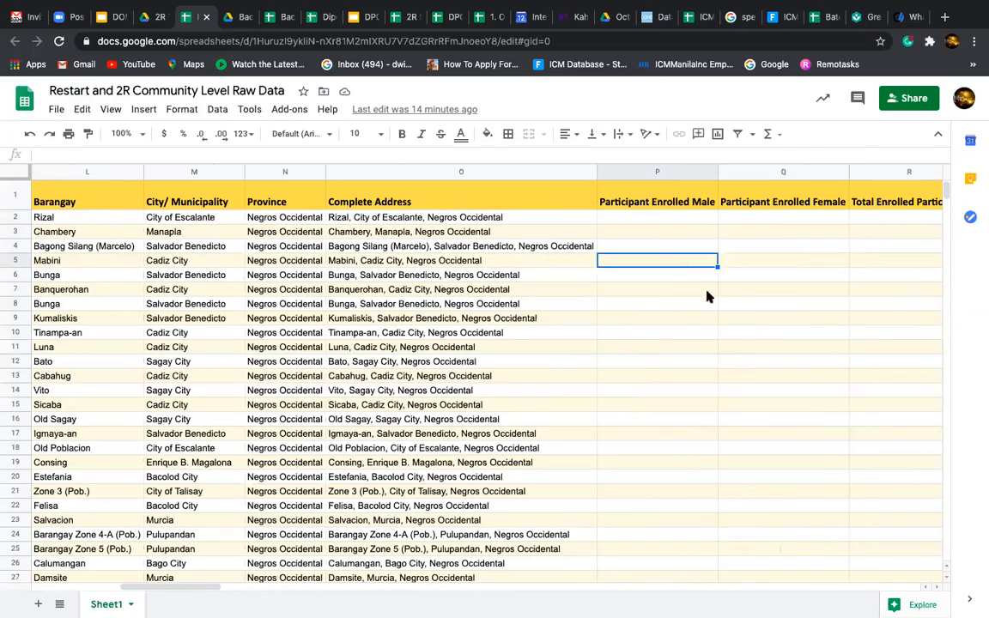
pyautogui.hscroll(-10, 707, 296)
pyautogui.scroll(-1, 706, 296)
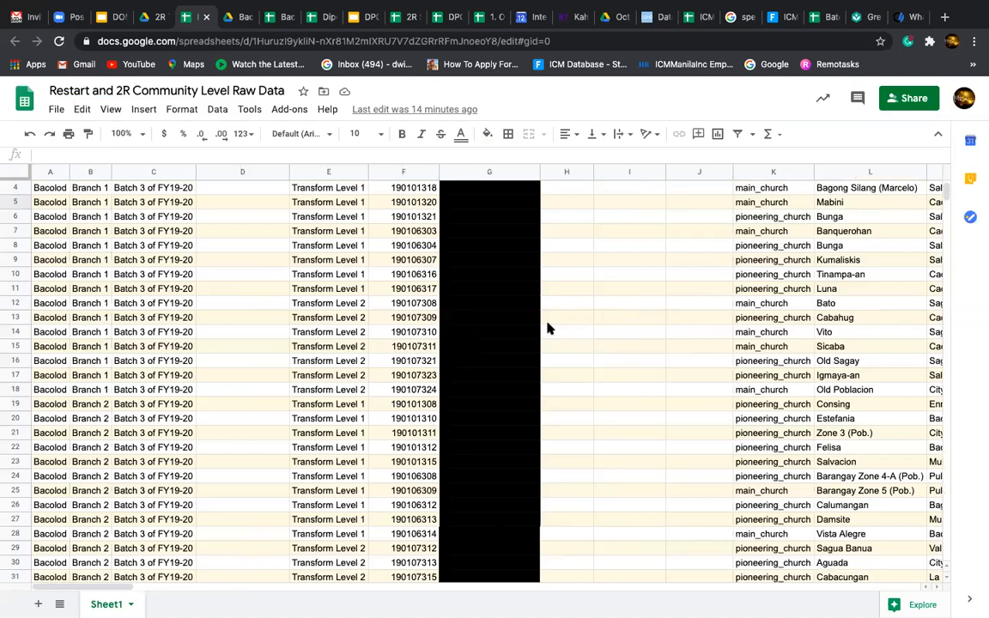
pyautogui.scroll(1, 550, 328)
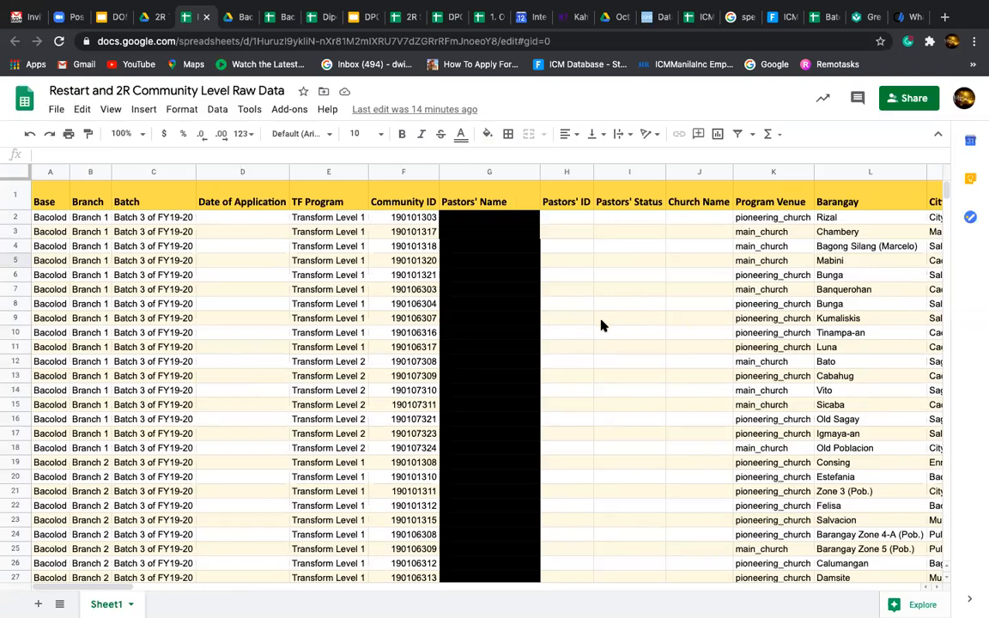
# Review the column headings in row 1, starting from the Base heading.
pyautogui.click(45, 200)
pyautogui.click(11, 195)
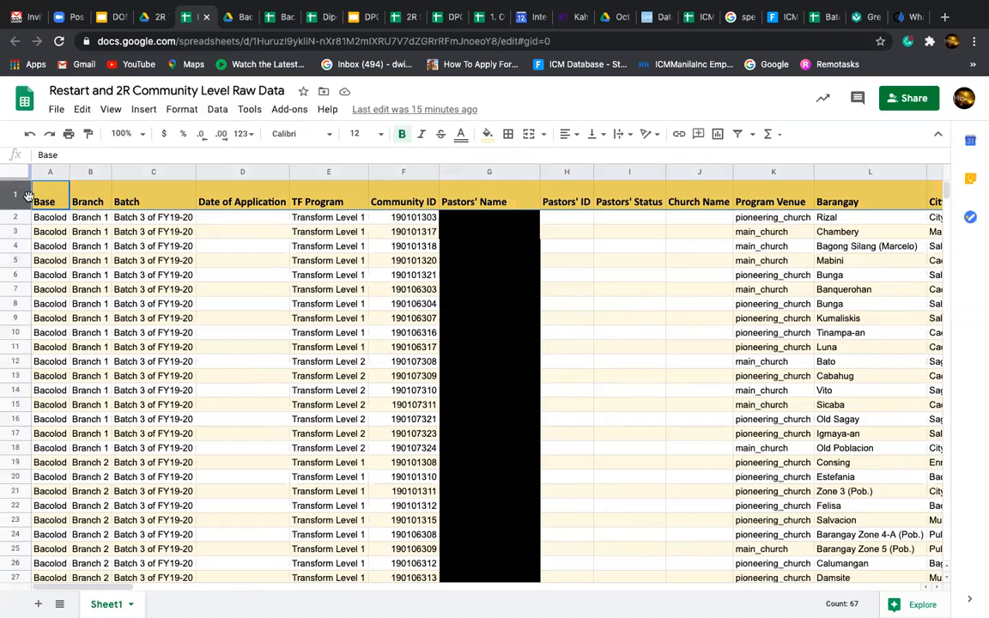
pyautogui.click(49, 200)
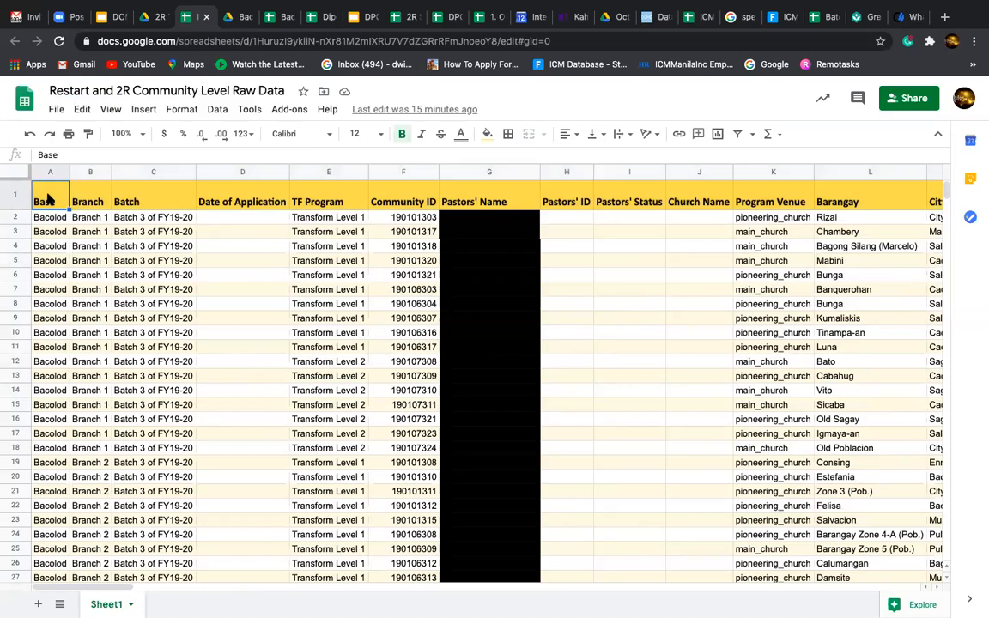
pyautogui.press('Right')
pyautogui.press('Right')
pyautogui.press('Right')
pyautogui.press('Right')
pyautogui.press('Right')
pyautogui.press('Right')
pyautogui.press('Right')
pyautogui.press('Right')
pyautogui.press('Right')
pyautogui.press('Right')
pyautogui.press('Right')
pyautogui.press('Right')
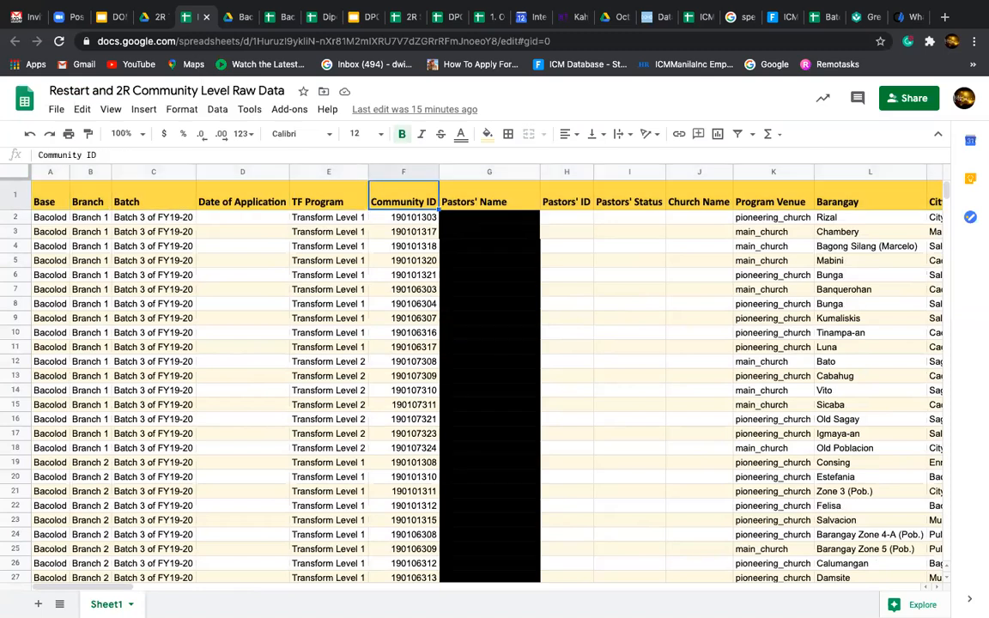
pyautogui.press('Left')
pyautogui.press('Left')
pyautogui.press('Left')
pyautogui.press('Left')
pyautogui.press('Left')
pyautogui.press('Left')
pyautogui.press('Left')
pyautogui.press('Left')
pyautogui.press('Left')
pyautogui.press('Left')
pyautogui.press('Left')
pyautogui.press('Left')
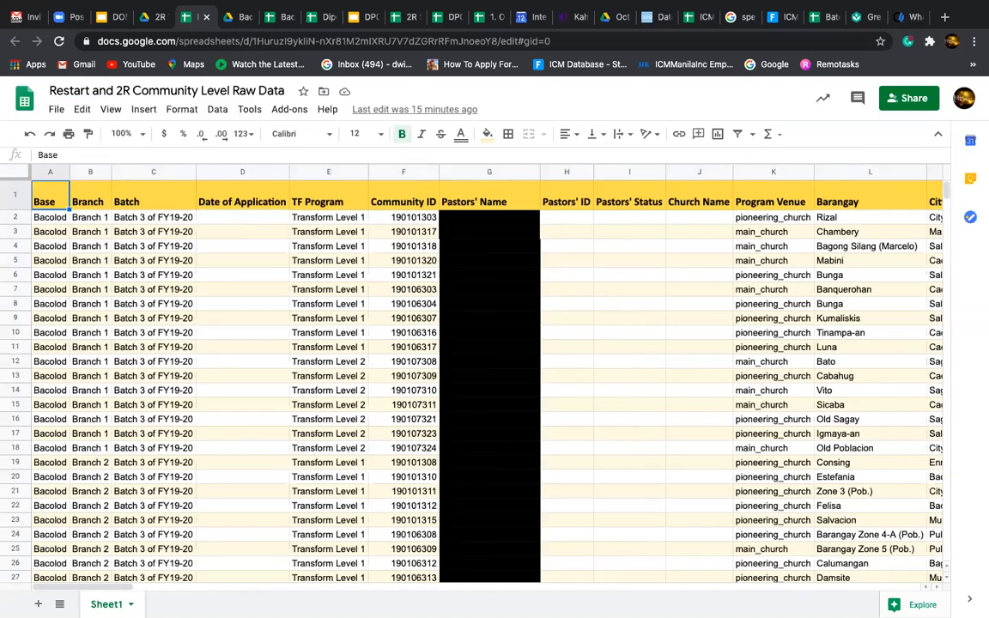
# Examine the IMPORTRANGE formula in cell A2 and the Base, Branch and Batch data beside it.
pyautogui.press('Down')
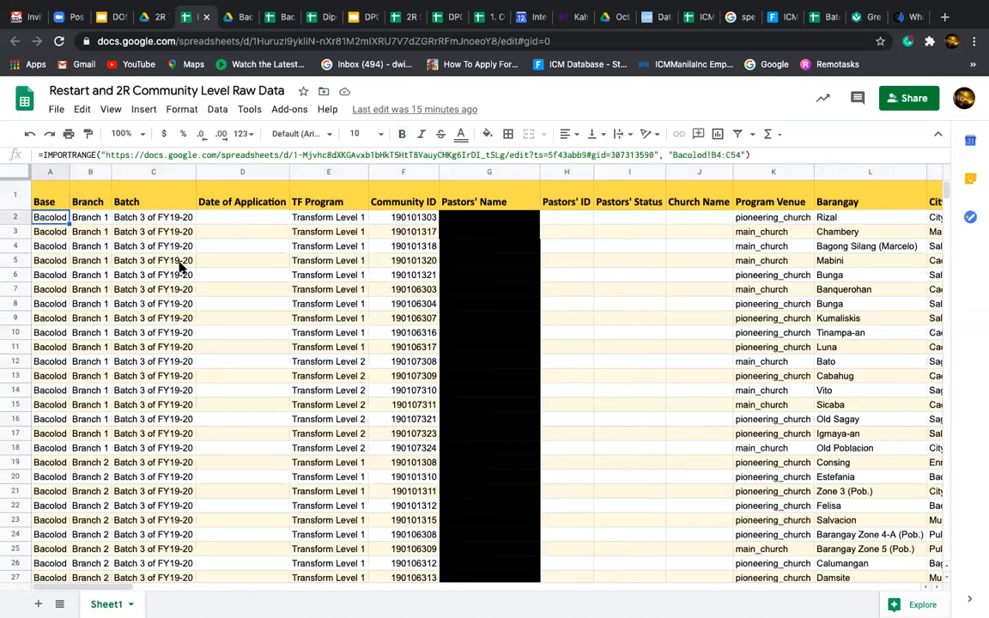
pyautogui.click(182, 288)
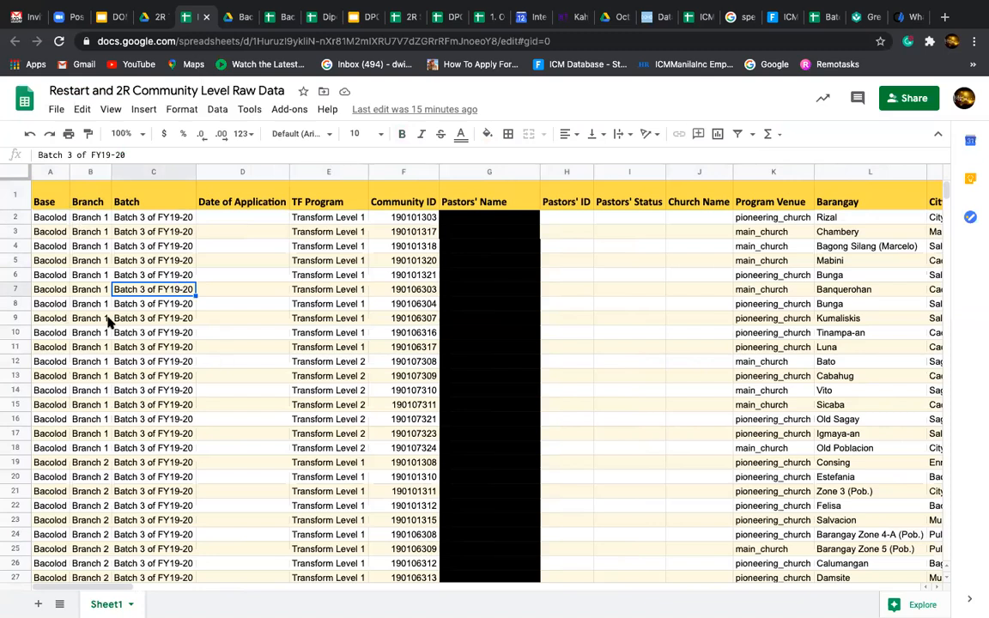
pyautogui.click(60, 217)
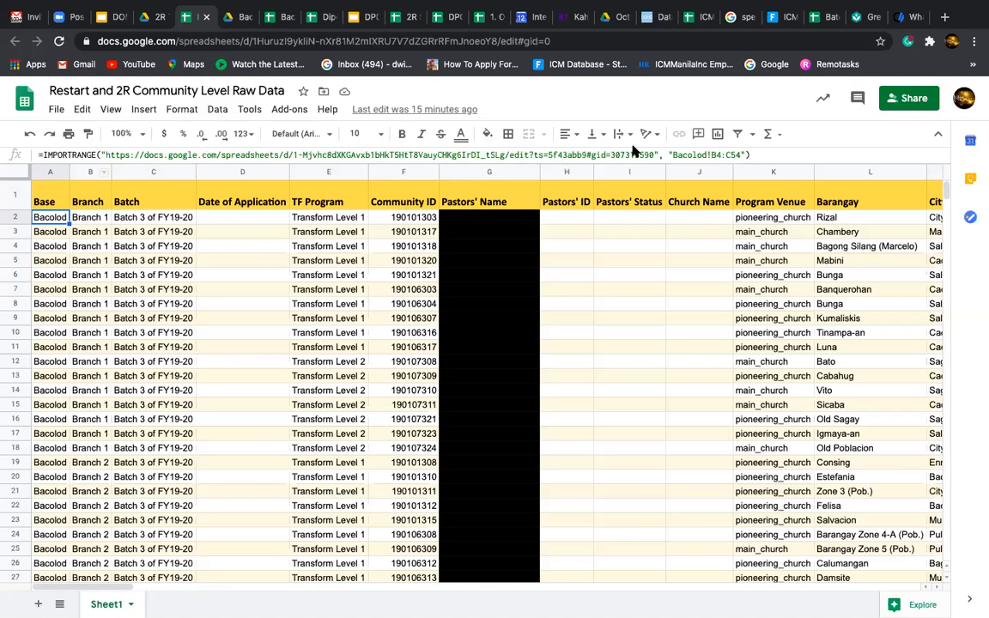
pyautogui.click(687, 154)
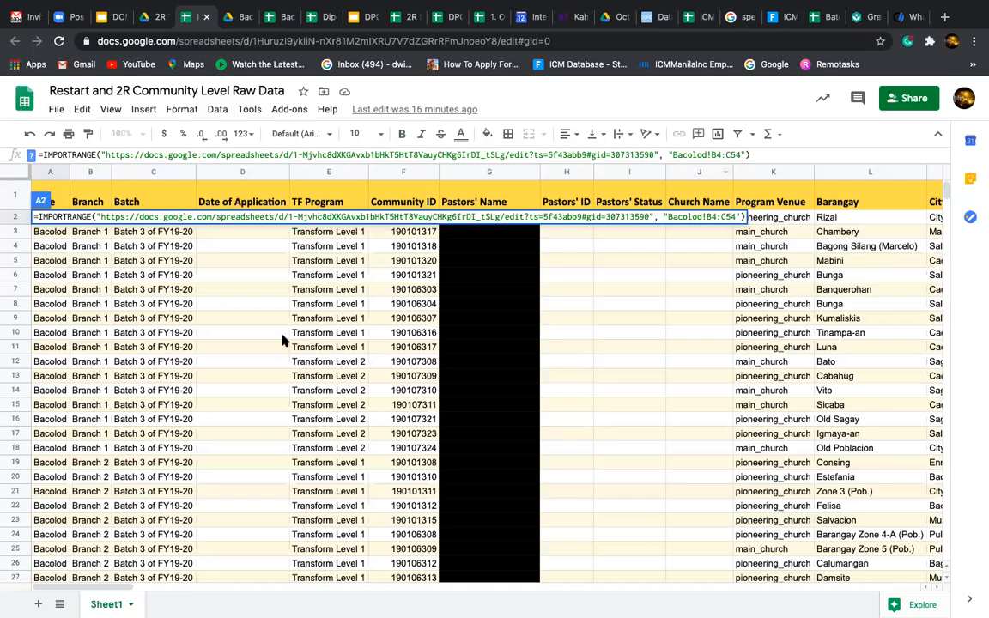
pyautogui.click(170, 297)
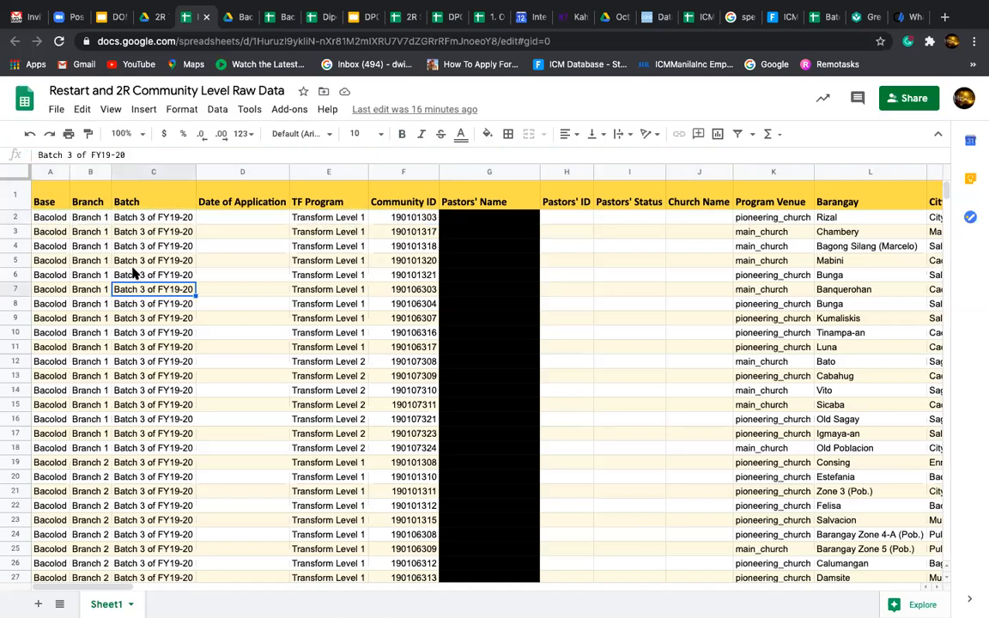
pyautogui.click(72, 231)
pyautogui.click(58, 215)
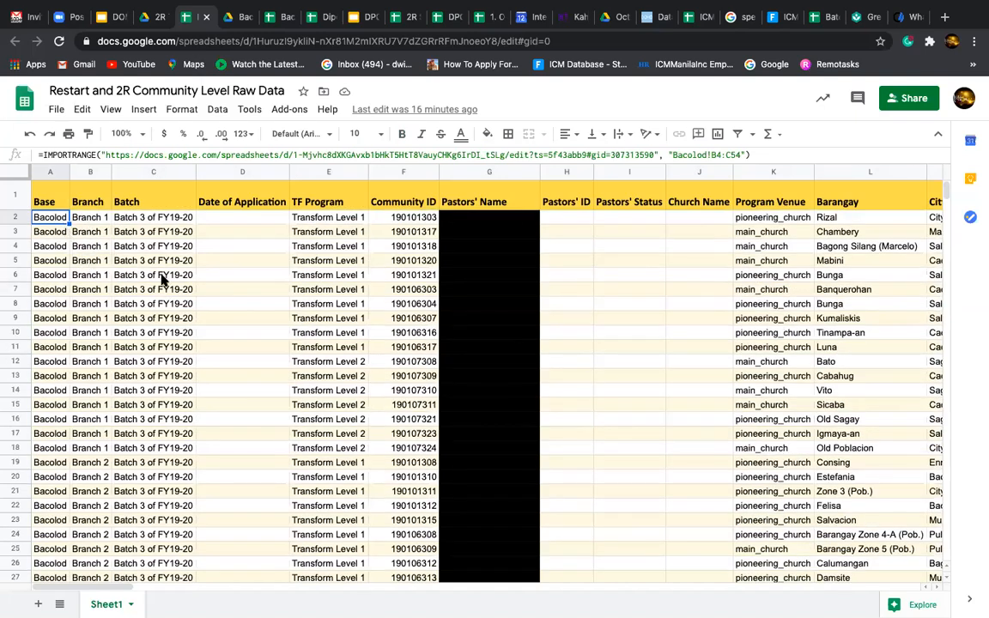
# Switch to Domo and open the additional upload methods for adding a new spreadsheet dataset.
pyautogui.click(657, 17)
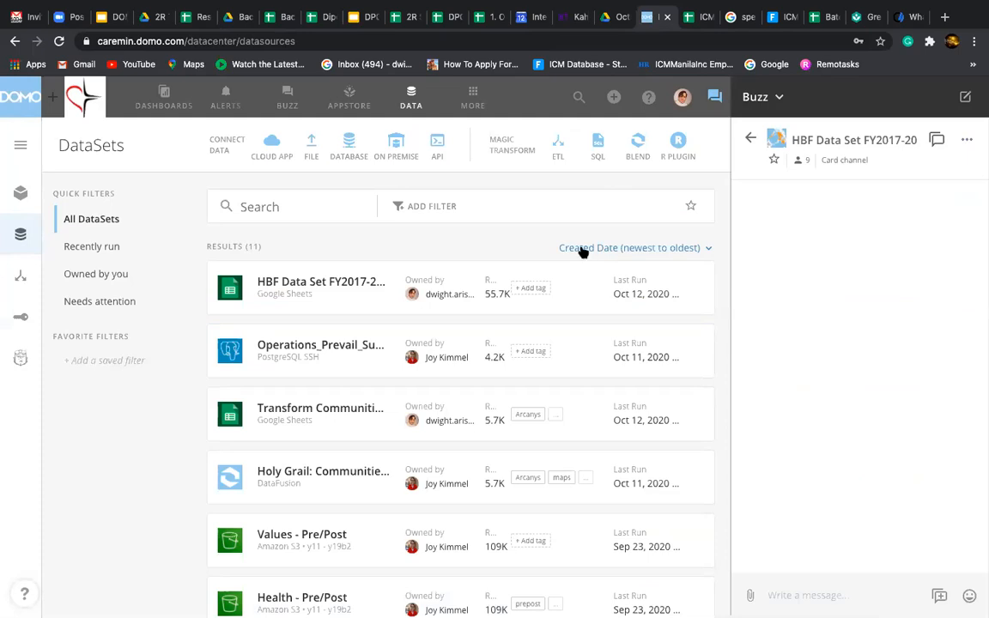
pyautogui.click(416, 105)
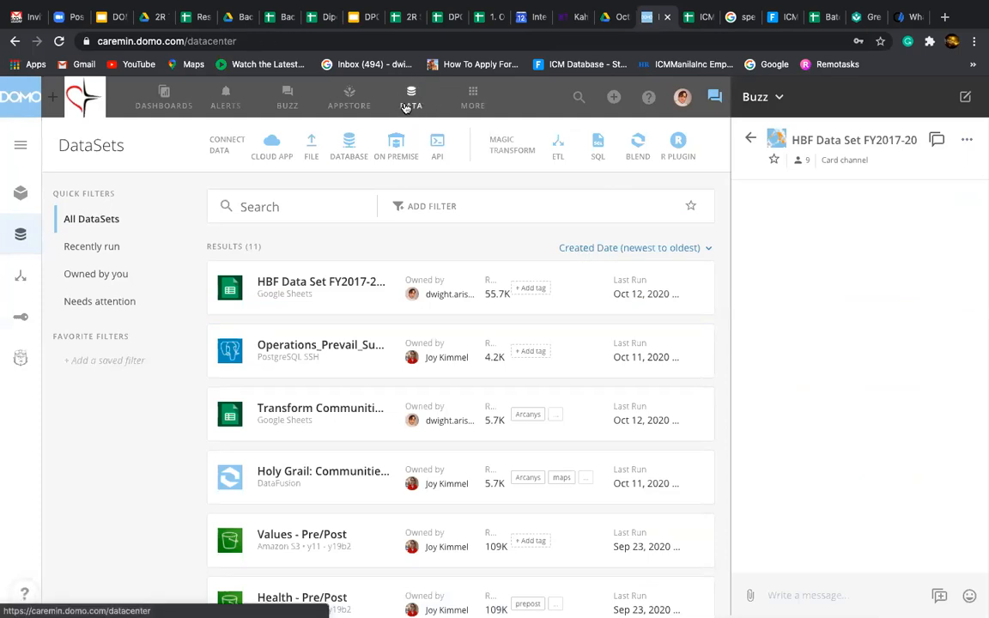
pyautogui.click(311, 147)
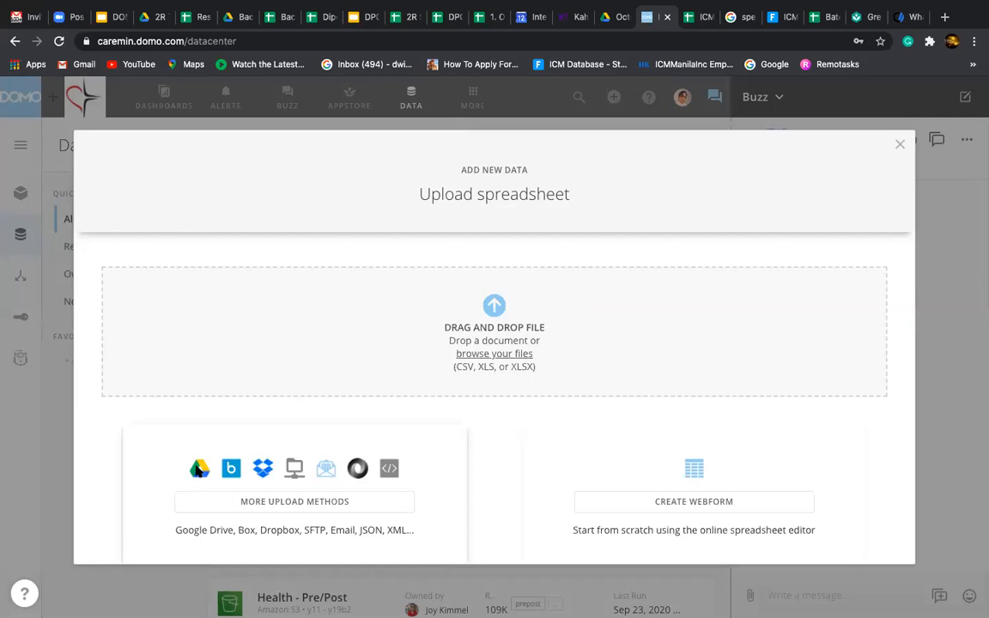
pyautogui.click(241, 506)
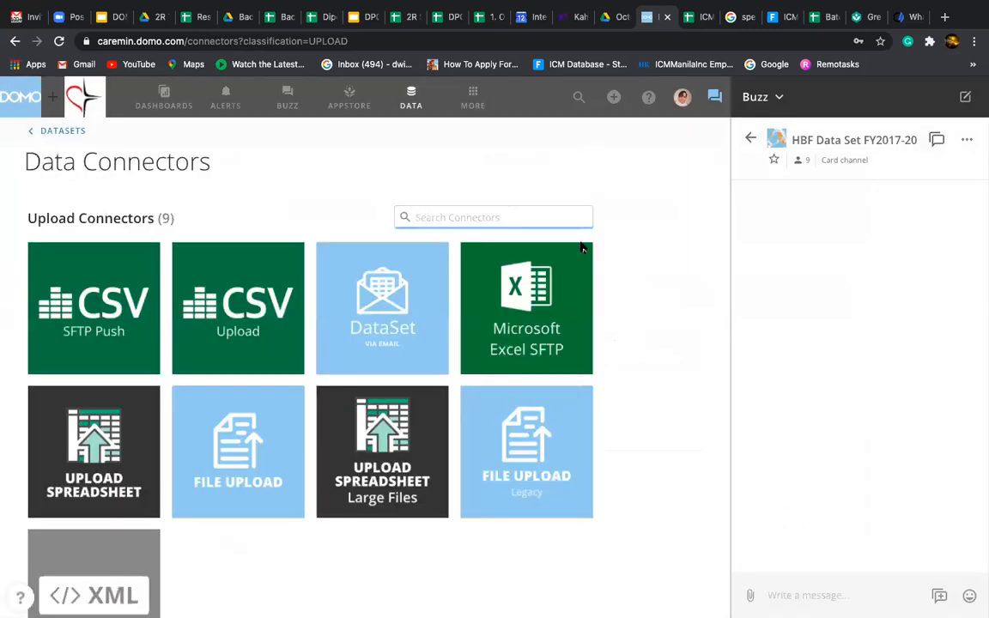
# Search the connectors for "google shee" and start a new dataset with the Google Sheets connector.
pyautogui.moveTo(582, 249)
pyautogui.write('g')
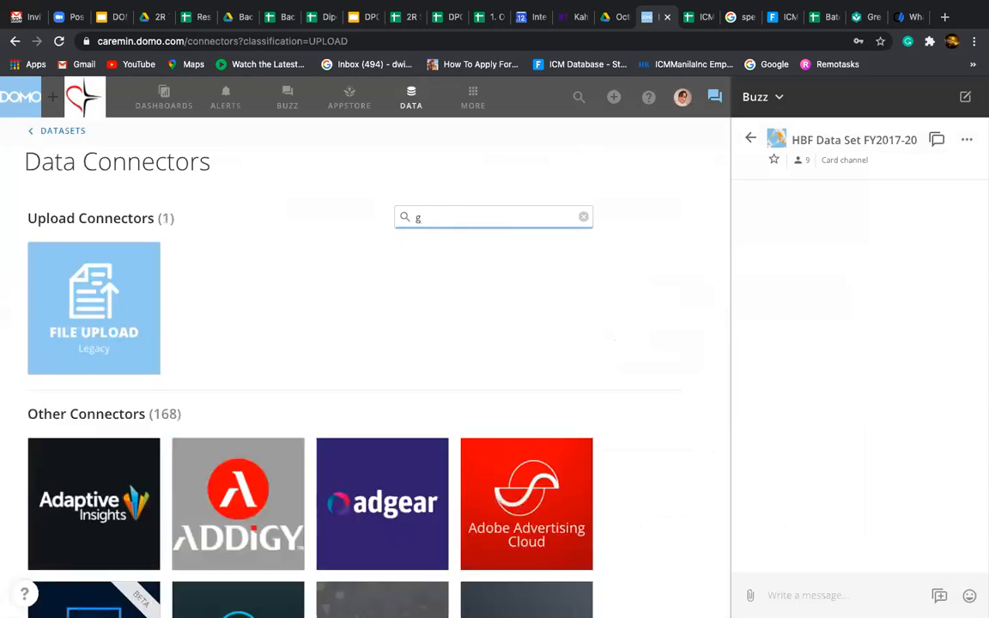
pyautogui.write('oogle')
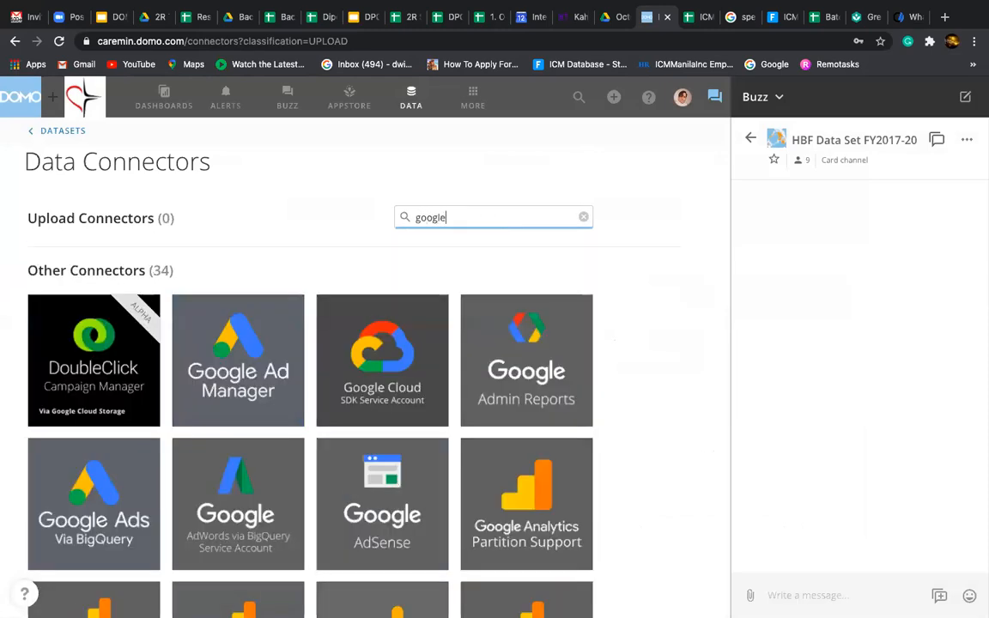
pyautogui.write(' shee')
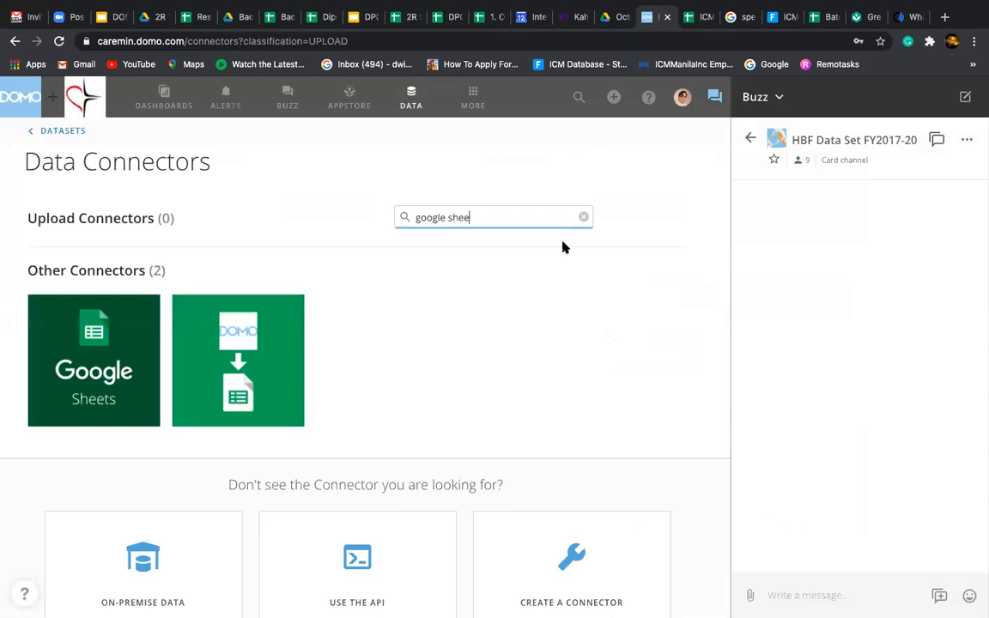
pyautogui.click(68, 361)
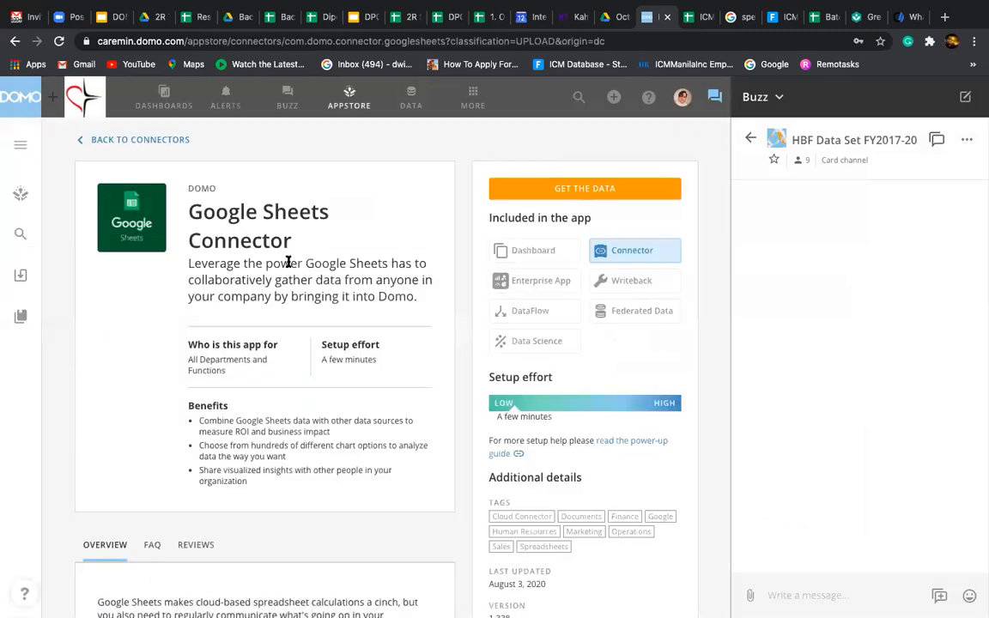
pyautogui.click(552, 191)
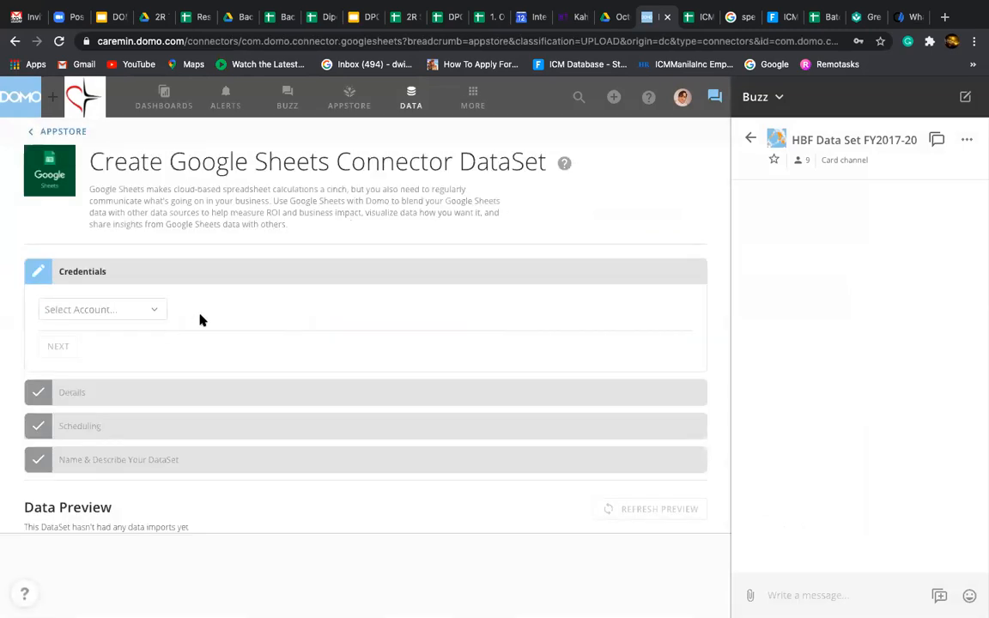
# Choose the saved Google account as the connector's credentials and continue to the Details section.
pyautogui.click(158, 311)
pyautogui.click(144, 341)
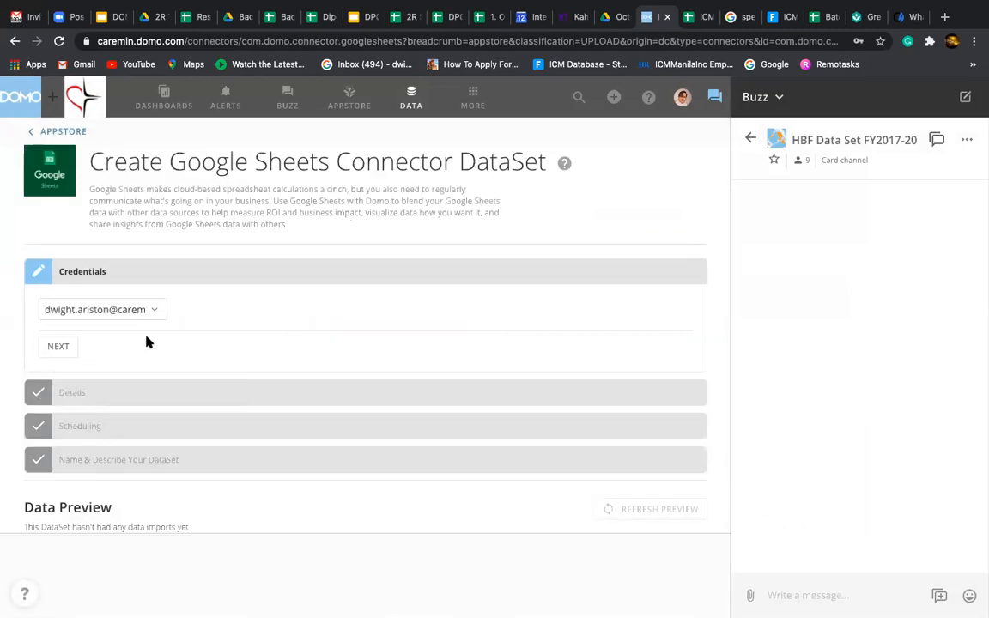
pyautogui.click(74, 349)
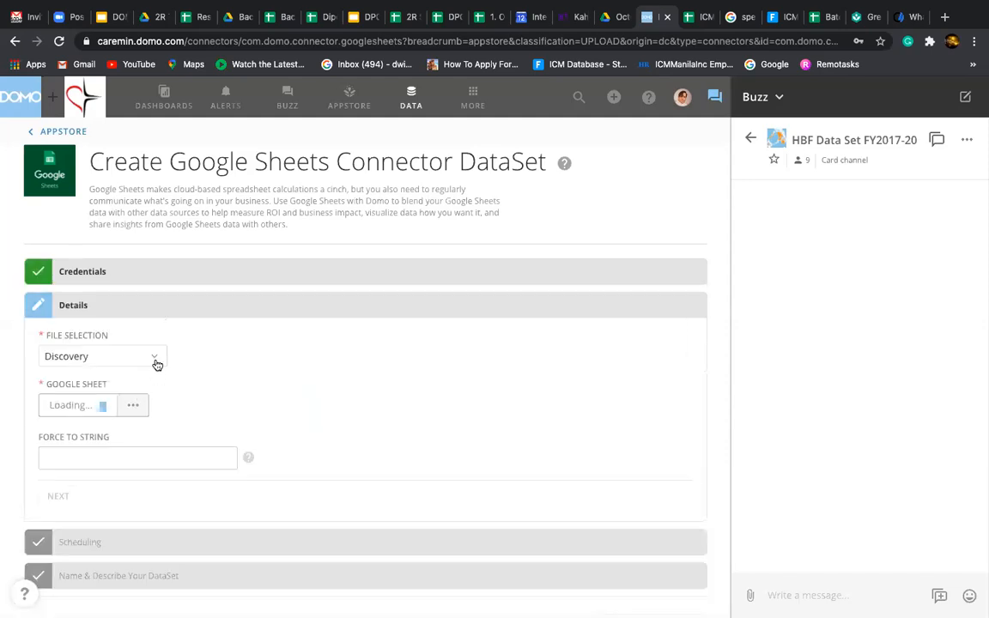
# Set the connector's file selection to Search, leaving the search term empty.
pyautogui.click(155, 361)
pyautogui.click(126, 417)
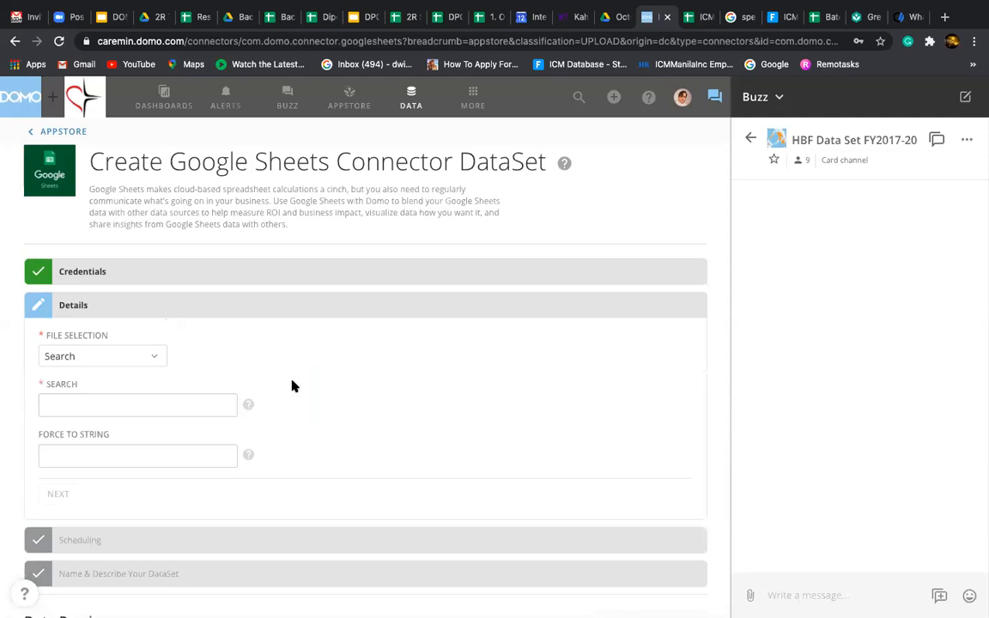
pyautogui.click(206, 400)
pyautogui.write('e')
pyautogui.press('BackSpace')
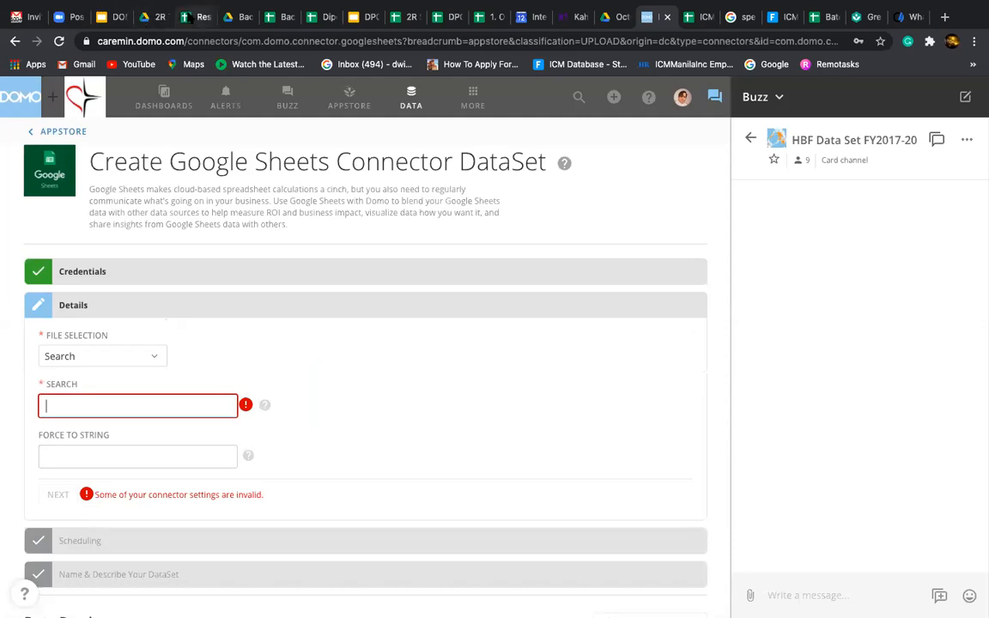
# Check the raw data spreadsheet's name in Google Sheets and its Drive folder, and return to the Domo connector setup.
pyautogui.click(193, 17)
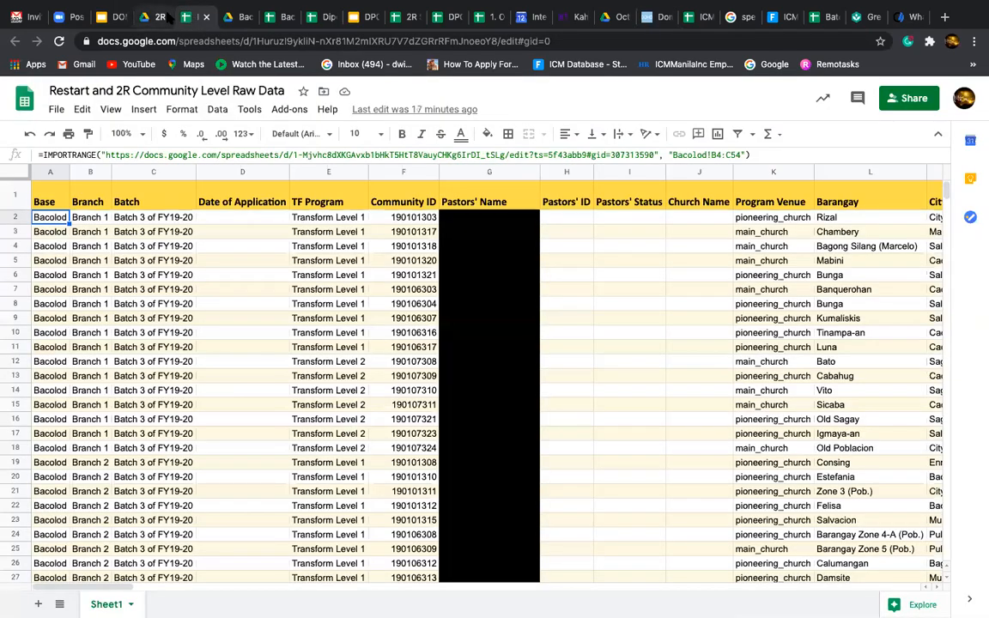
pyautogui.click(160, 17)
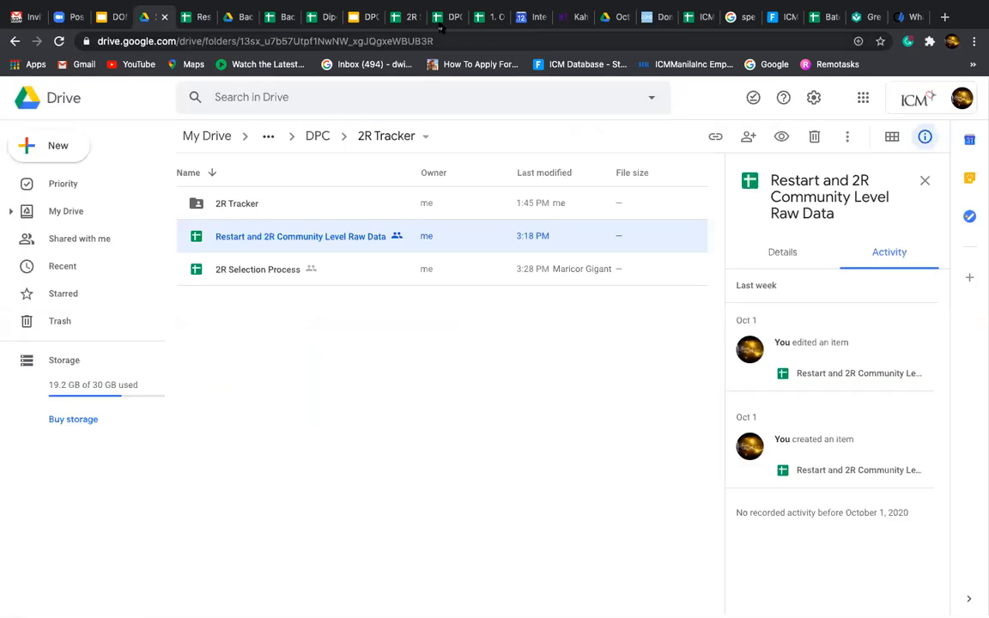
pyautogui.click(659, 12)
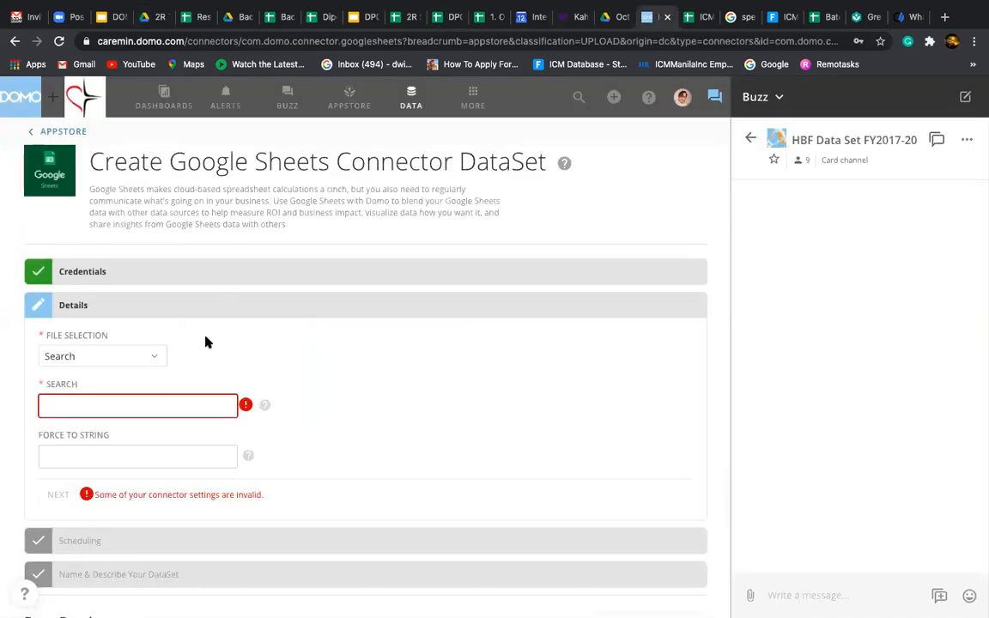
# Set the connector's search term to "restart and 2r" to find the raw data spreadsheet.
pyautogui.write('restat')
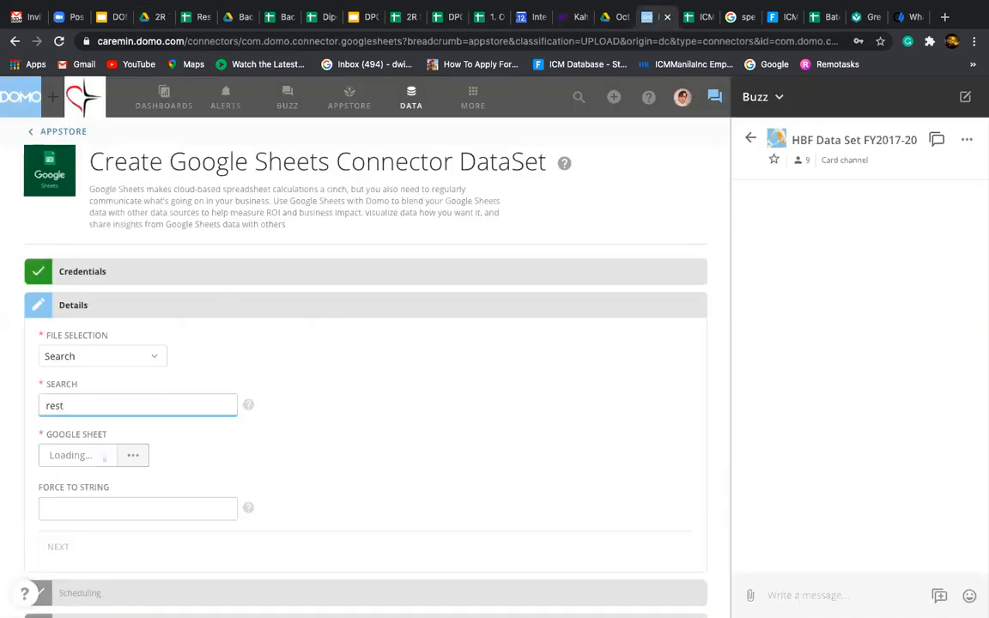
pyautogui.press('BackSpace')
pyautogui.write('rt and 2')
pyautogui.write('r')
# Choose Restart and 2R Community Level Raw Data as the Google Sheet and continue to the Scheduling section.
pyautogui.click(135, 455)
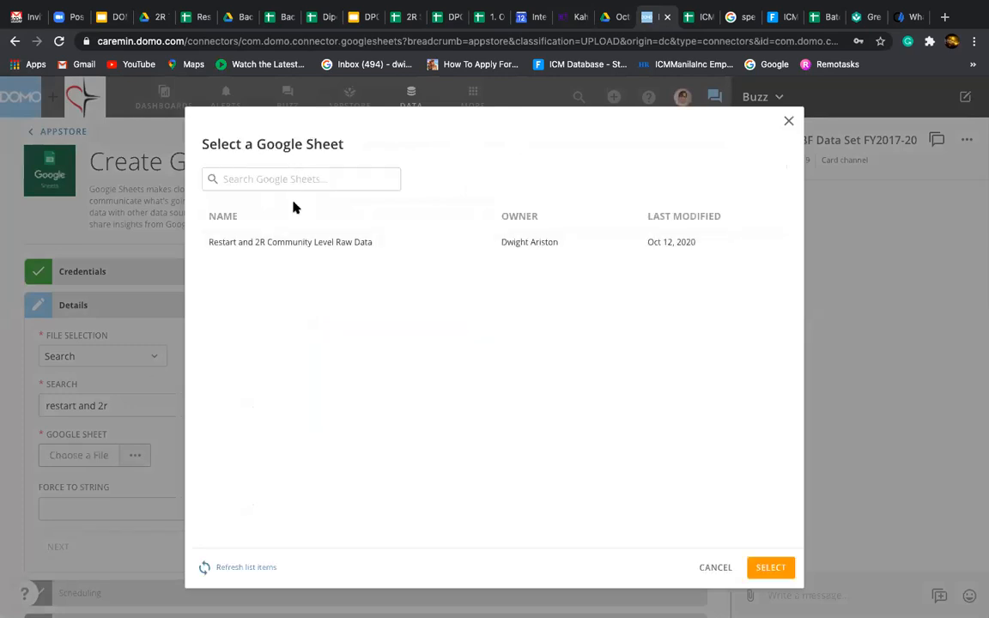
pyautogui.click(260, 244)
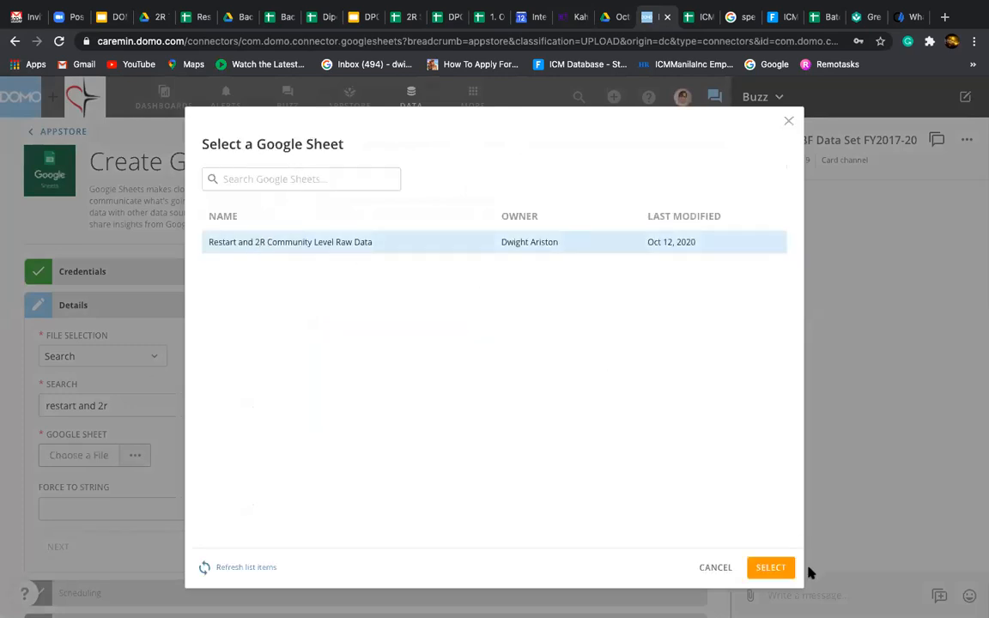
pyautogui.click(773, 569)
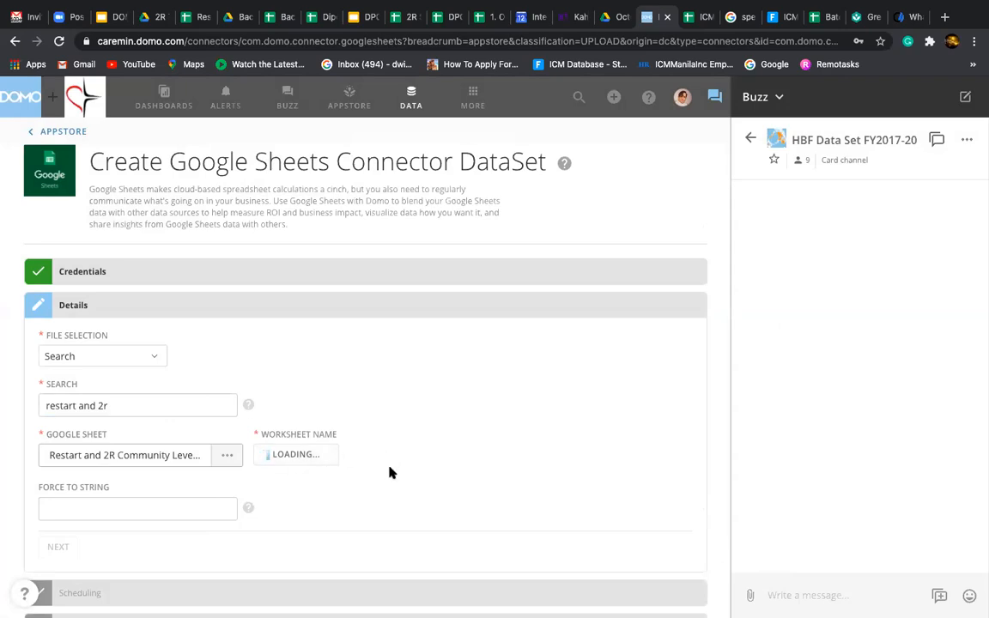
pyautogui.scroll(-2, 388, 471)
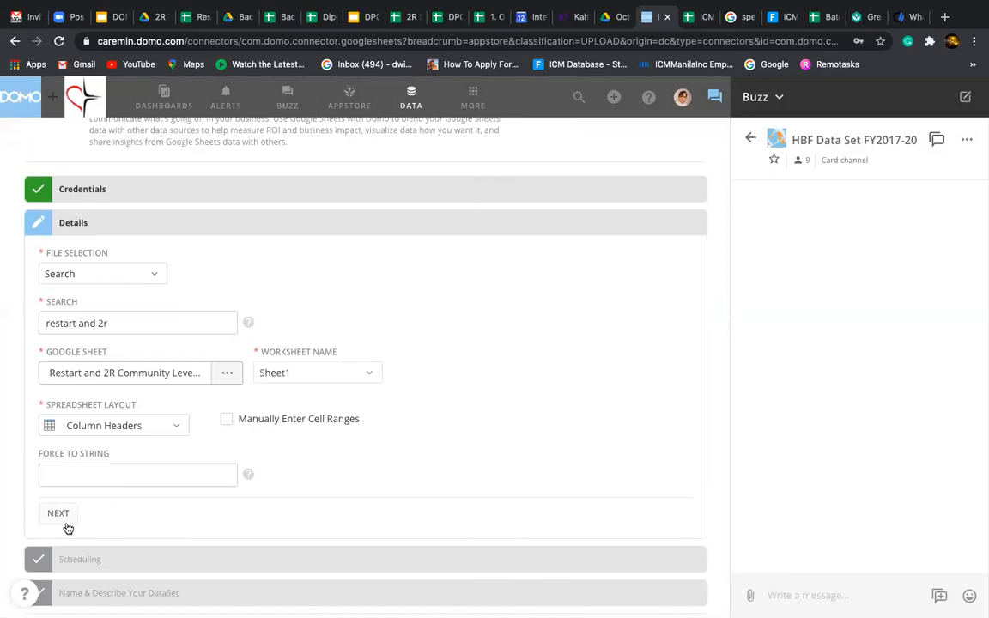
pyautogui.click(58, 515)
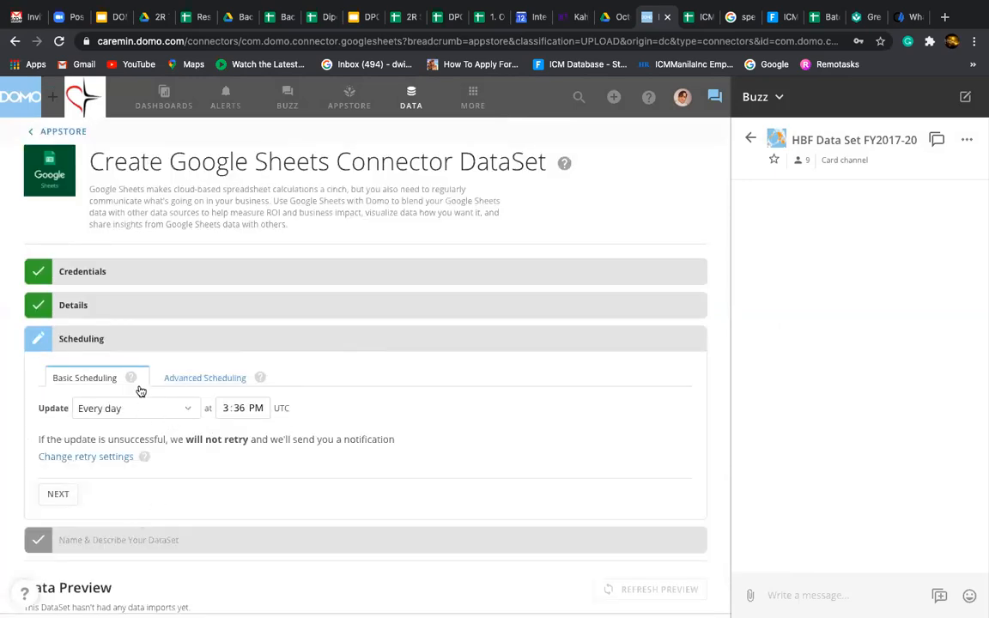
# Schedule the dataset to update every hour, active between 8 AM and 6 PM, and continue to the naming section.
pyautogui.click(190, 412)
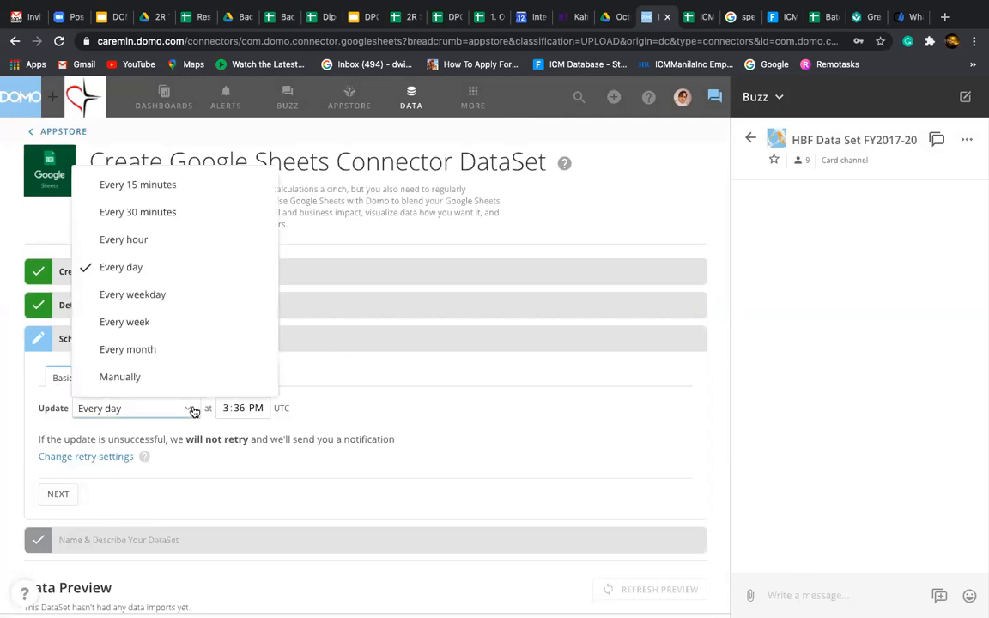
pyautogui.click(196, 245)
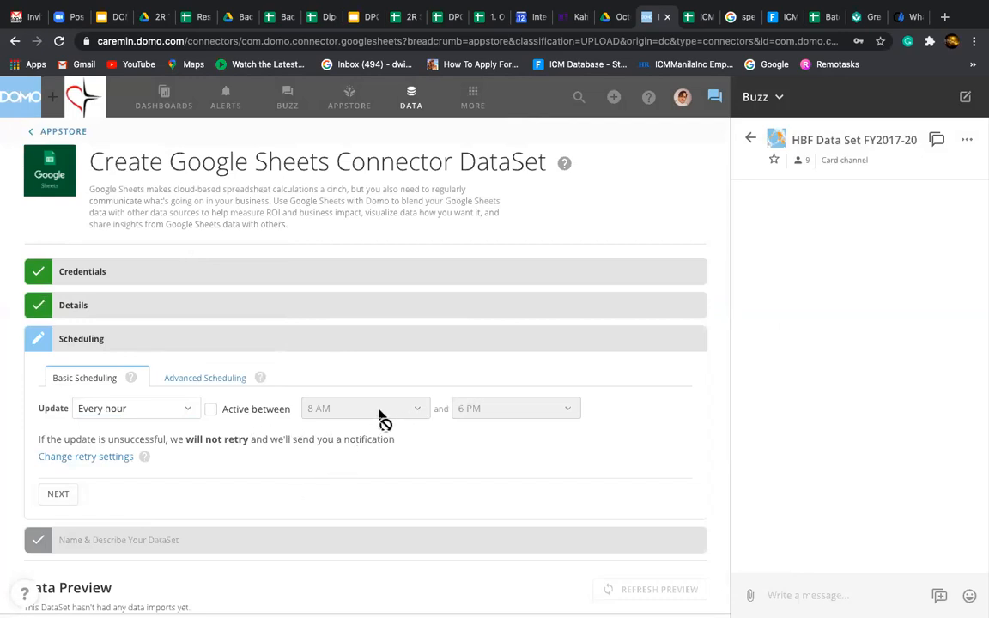
pyautogui.click(212, 409)
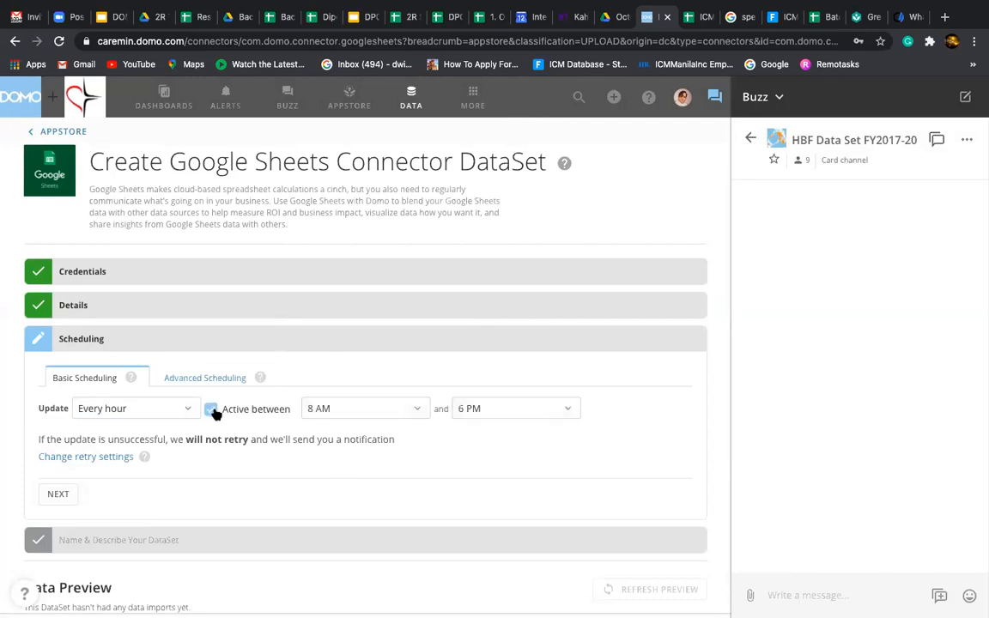
pyautogui.click(56, 493)
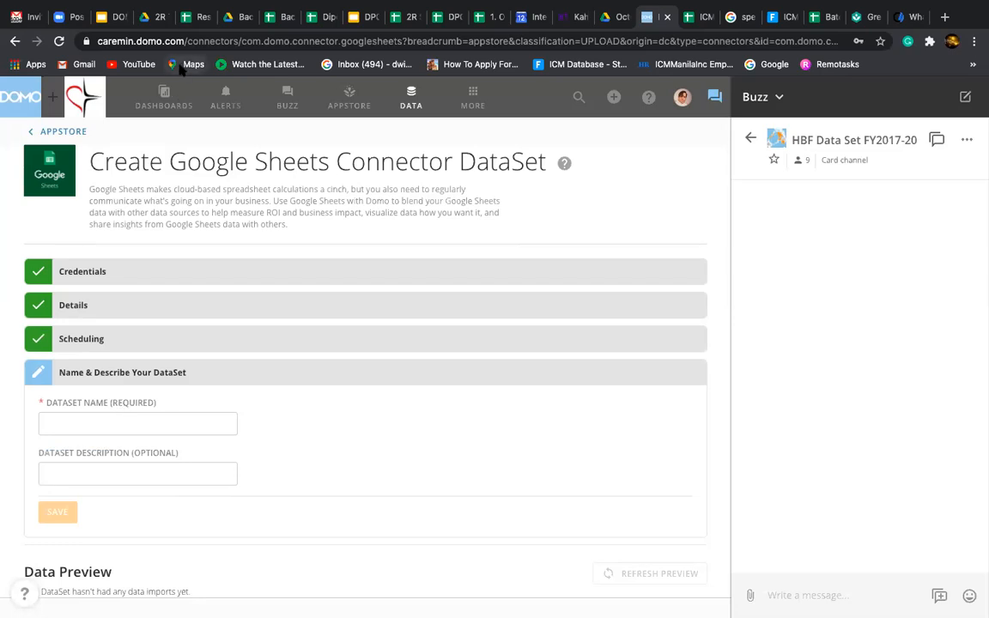
# Switch to the raw data spreadsheet in Google Sheets and copy "Restart and 2R Community" from its title.
pyautogui.click(189, 19)
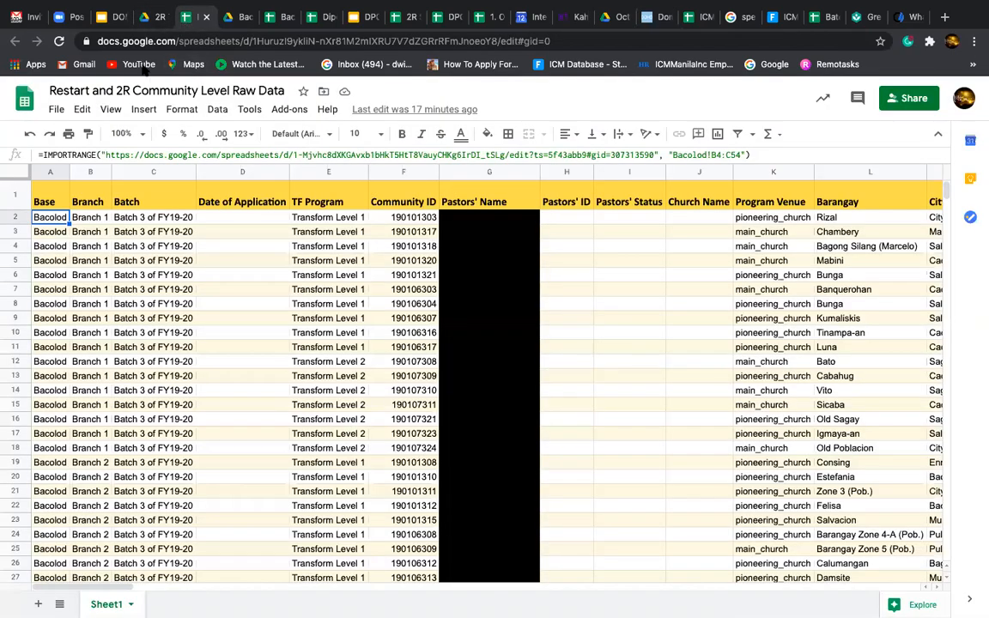
pyautogui.moveTo(47, 91); pyautogui.dragTo(201, 91)
pyautogui.press('super+c')
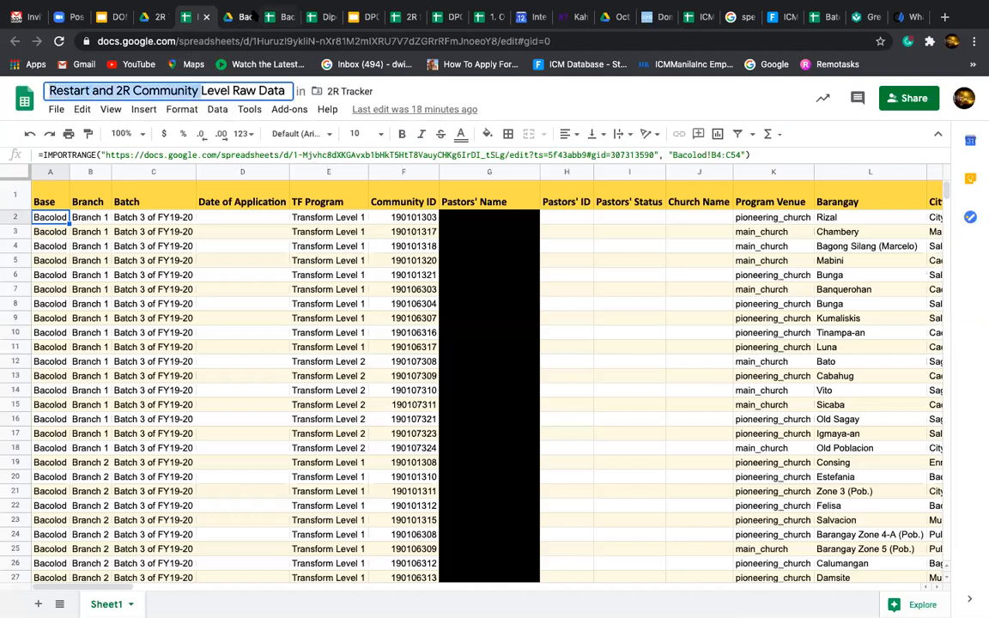
# Return to the Domo connector setup, name the dataset "Restart and 2R Communities" using the copied text, and save it.
pyautogui.click(656, 18)
pyautogui.click(147, 421)
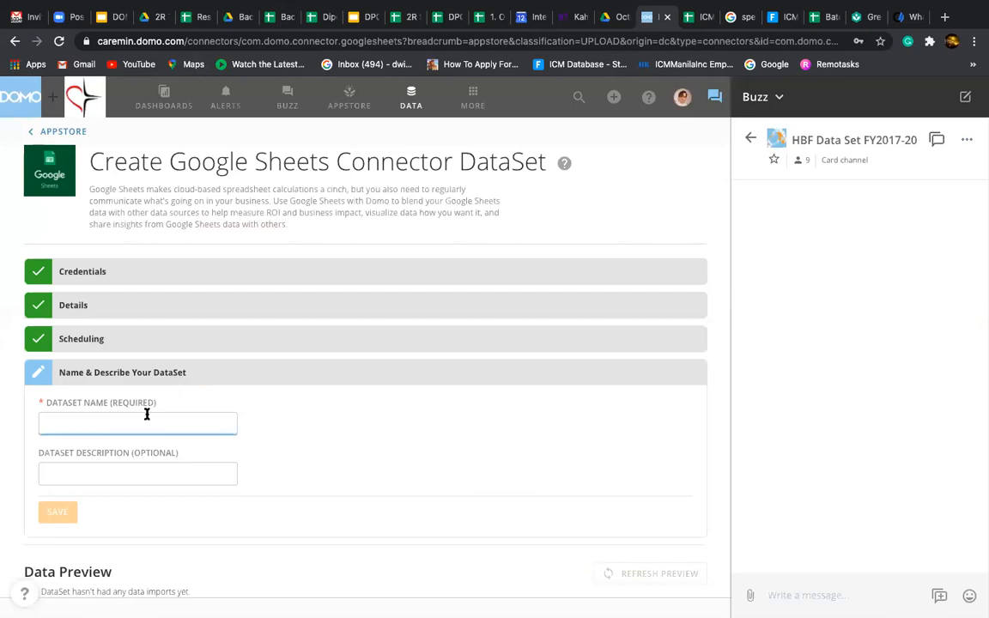
pyautogui.press('super+v')
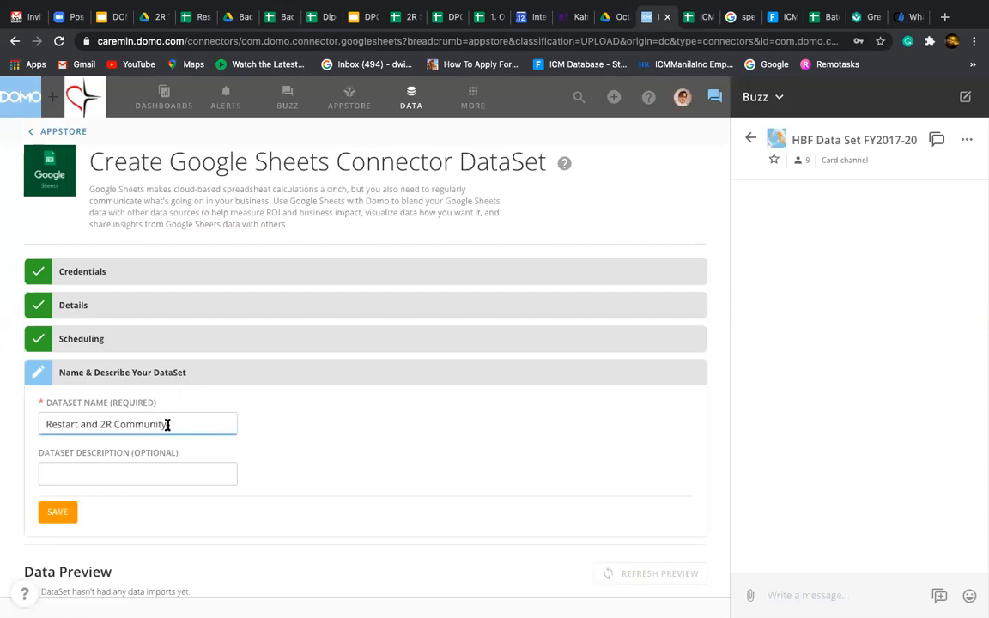
pyautogui.press('BackSpace')
pyautogui.press('BackSpace')
pyautogui.write('ies')
pyautogui.click(56, 512)
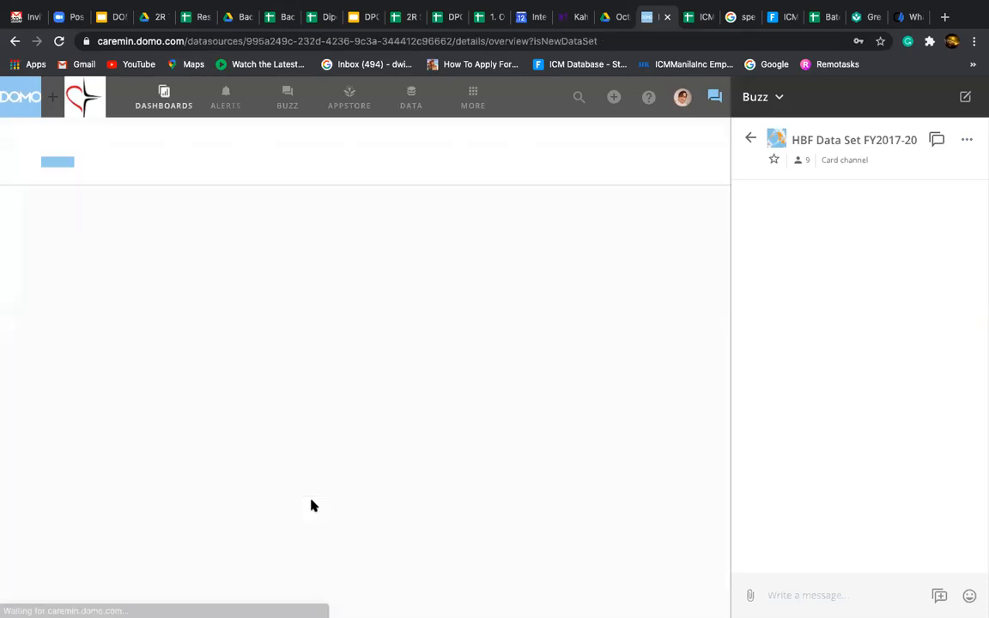